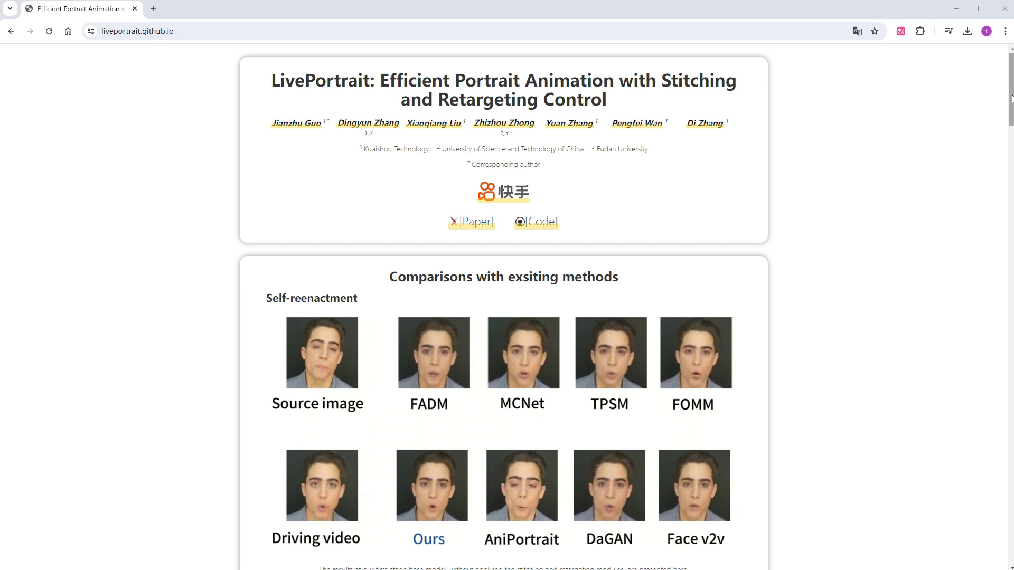
Step: Scroll the LivePortrait page down to the 'Portrait animation from a still image with stitching' examples
{"action": "scroll", "coordinate": [1012, 98], "scroll_direction": "down", "scroll_amount": 4}
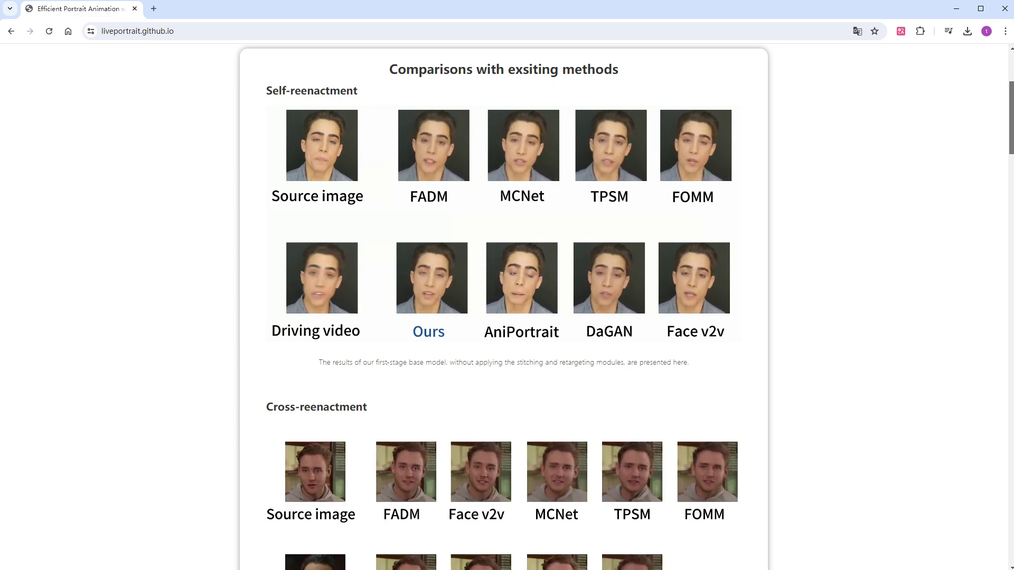
{"action": "scroll", "coordinate": [1010, 194], "scroll_direction": "down", "scroll_amount": 9}
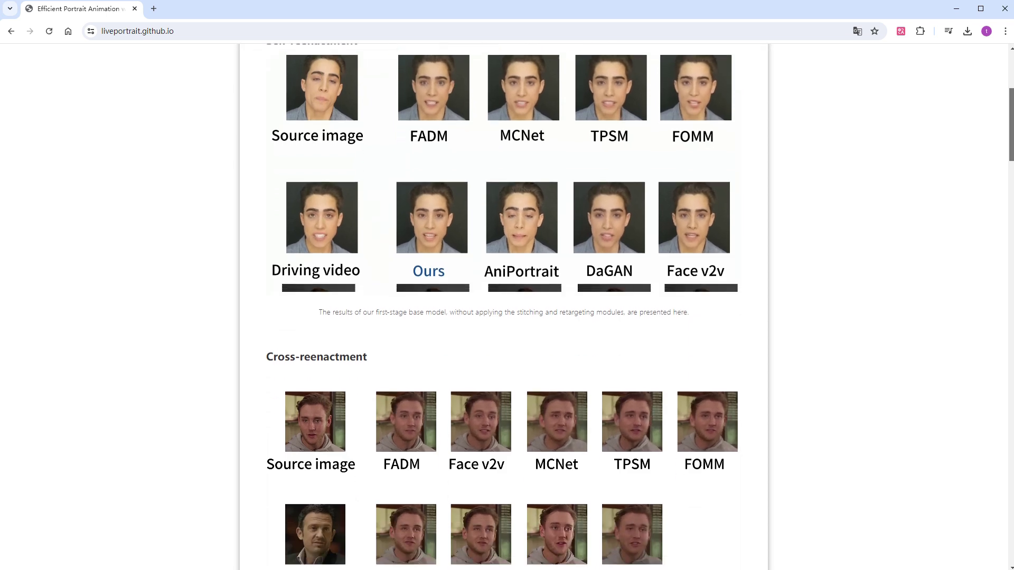
{"action": "left_click_drag", "start_coordinate": [1010, 194], "coordinate": [1010, 248]}
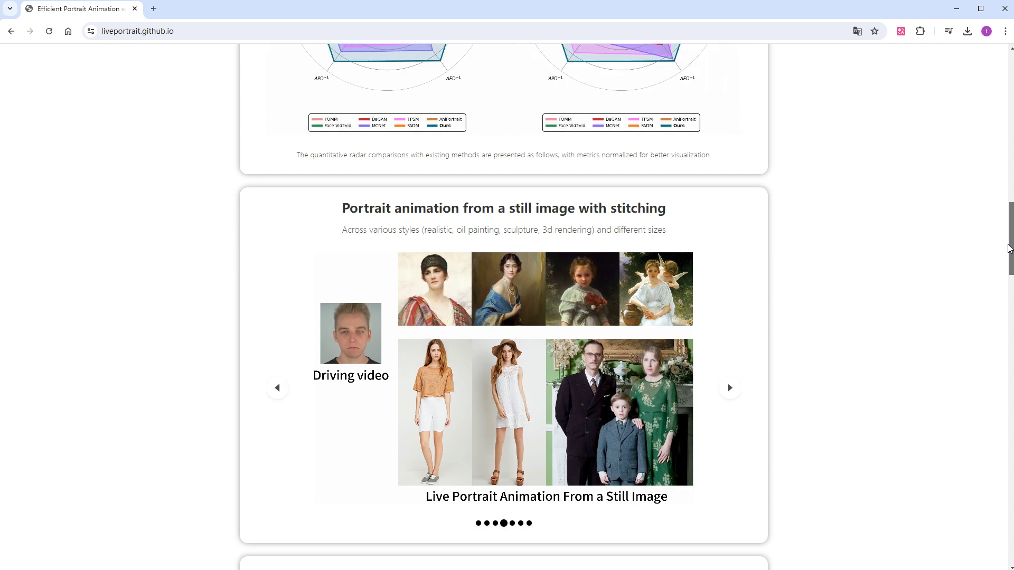
Step: Use the retargeting sliders to open the boy's eyes and the woman's mouth, then reach Generalization to Animals
{"action": "left_click_drag", "start_coordinate": [1008, 248], "coordinate": [1009, 302]}
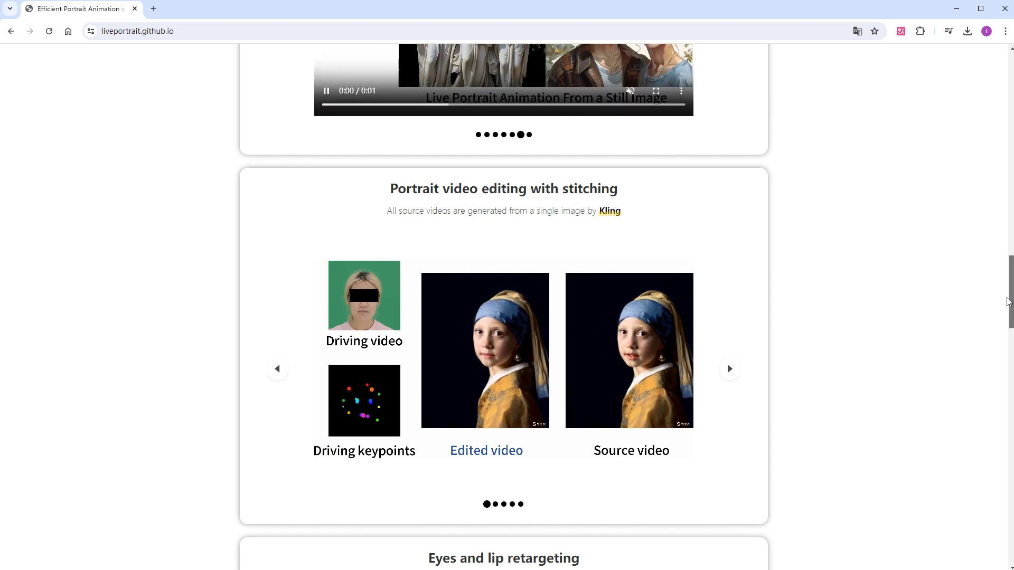
{"action": "left_click_drag", "start_coordinate": [1008, 301], "coordinate": [1008, 351]}
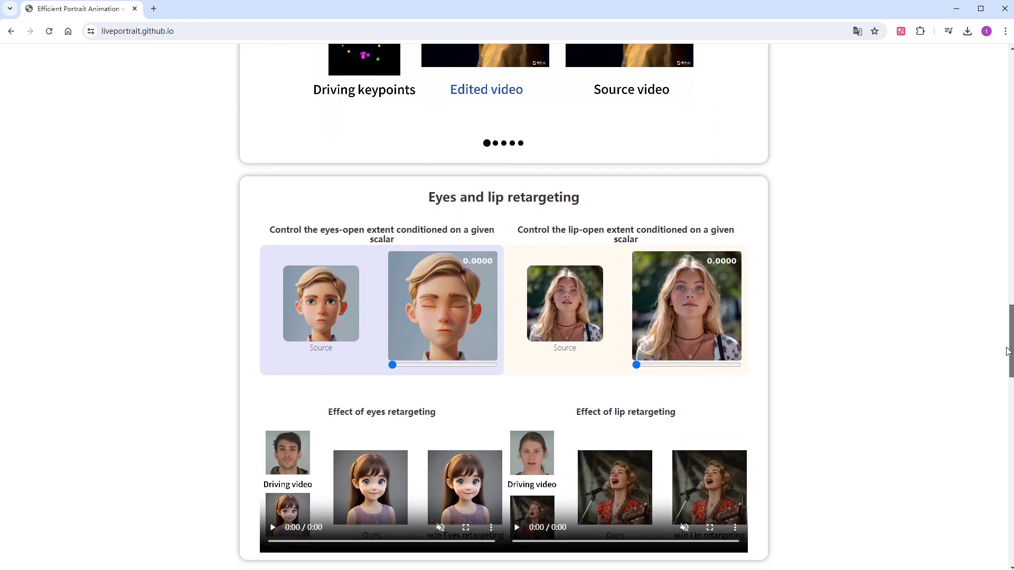
{"action": "left_click_drag", "start_coordinate": [393, 365], "coordinate": [491, 374]}
{"action": "left_click_drag", "start_coordinate": [637, 367], "coordinate": [820, 376]}
{"action": "left_click_drag", "start_coordinate": [1011, 355], "coordinate": [1011, 411]}
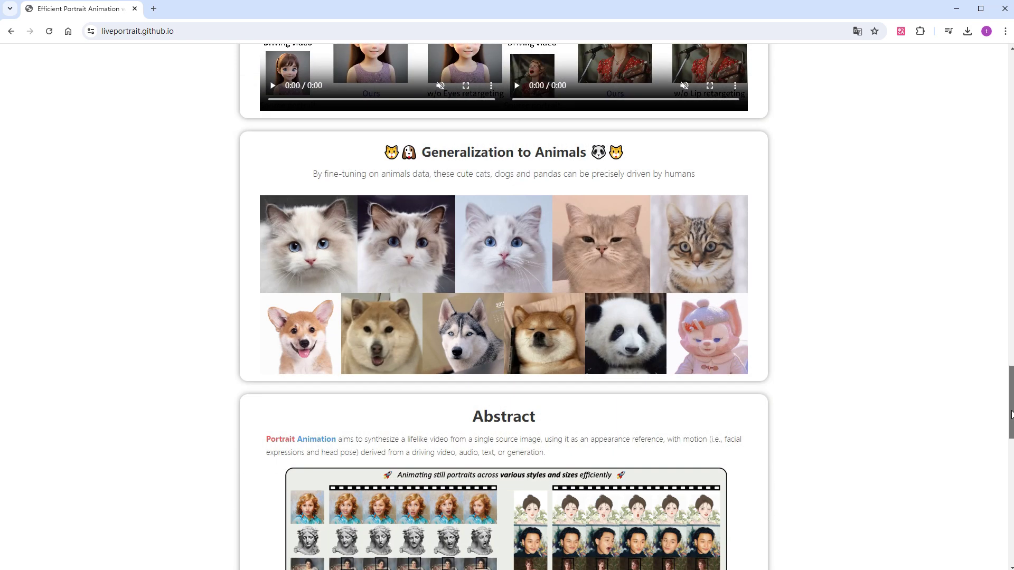
Step: Scroll past the Animals section, then search GitHub repositories for 'LivePortrait'
{"action": "left_click_drag", "start_coordinate": [1010, 410], "coordinate": [1005, 529]}
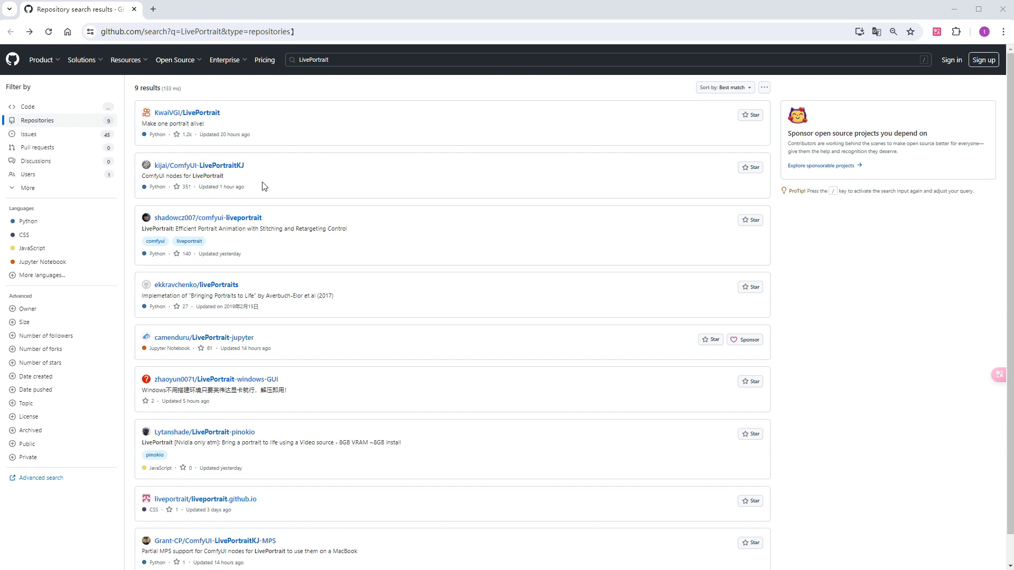
Step: Go to ComfyUI-LivePortraitKJ, play its README demo video, and highlight 'insightface' in the pip command
{"action": "left_click", "coordinate": [237, 169]}
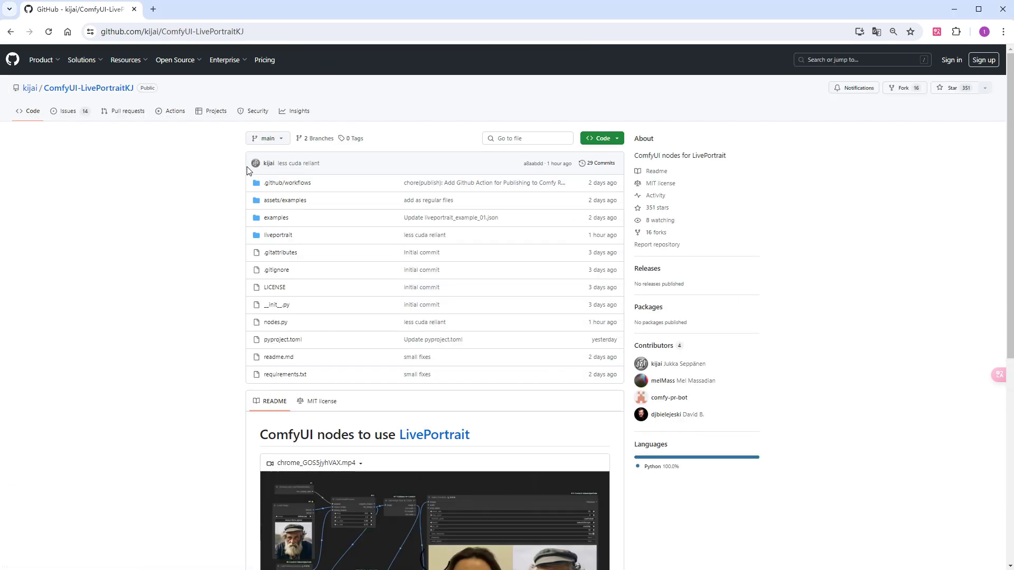
{"action": "scroll", "coordinate": [188, 260], "scroll_direction": "down", "scroll_amount": 4}
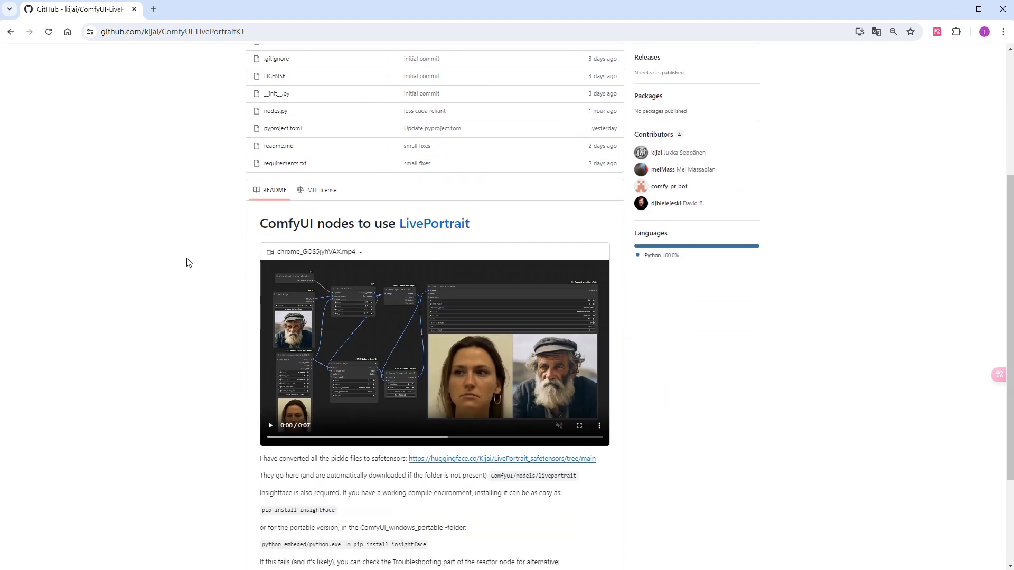
{"action": "left_click", "coordinate": [270, 425]}
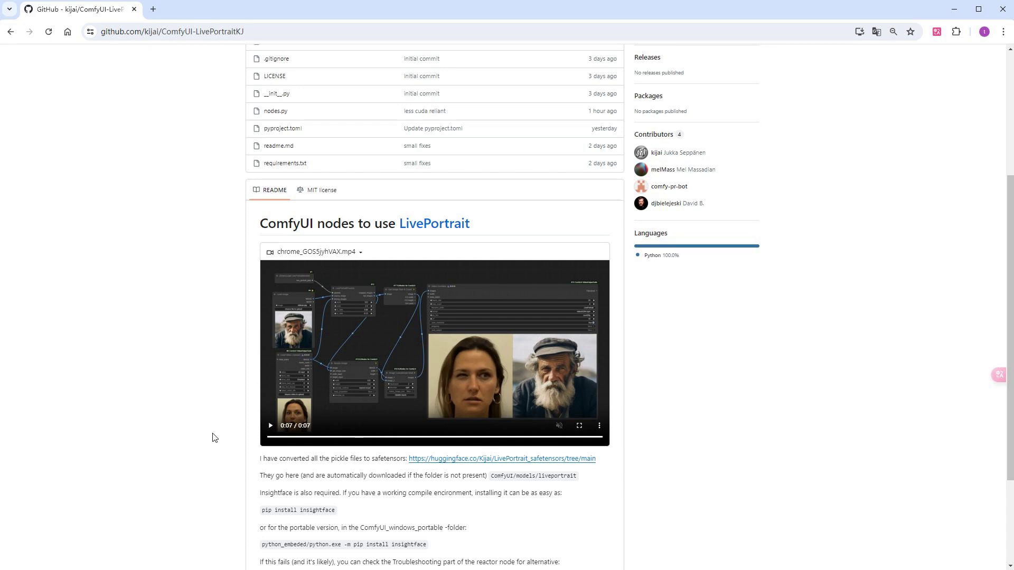
{"action": "scroll", "coordinate": [213, 437], "scroll_direction": "down", "scroll_amount": 2}
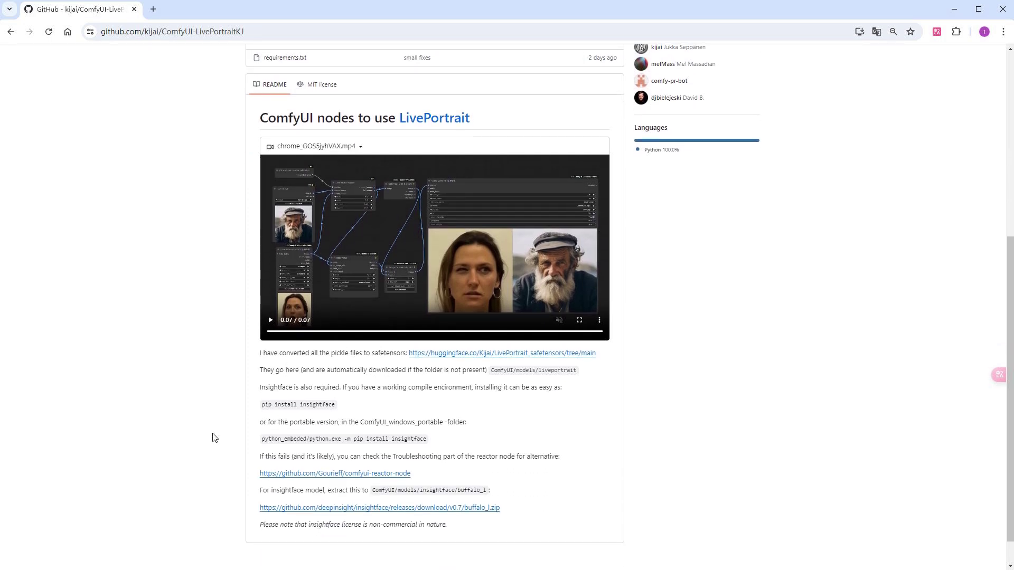
{"action": "left_click_drag", "start_coordinate": [336, 406], "coordinate": [301, 409]}
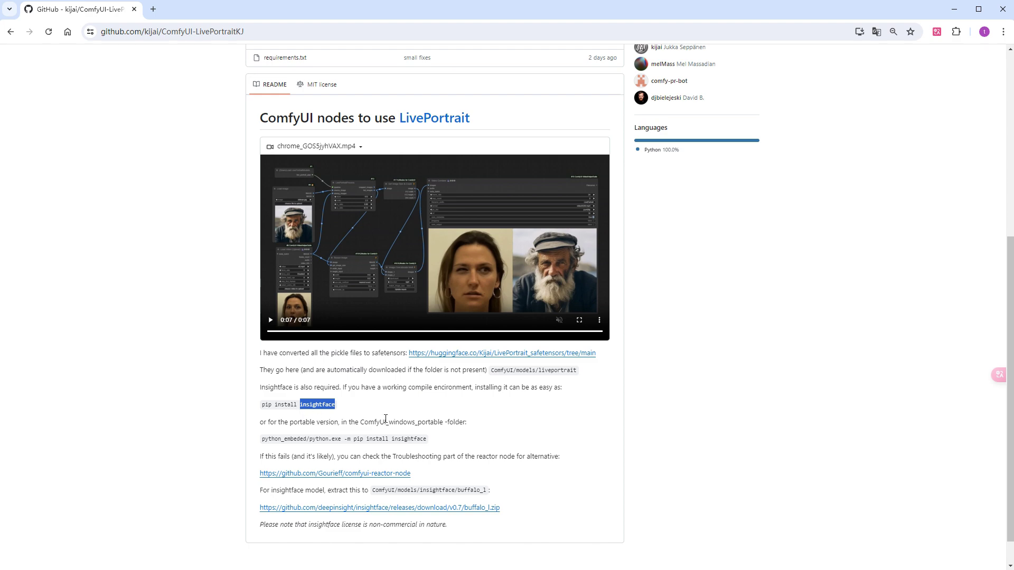
Step: Copy the repository's HTTPS clone URL from GitHub's Code menu
{"action": "scroll", "coordinate": [638, 414], "scroll_direction": "up", "scroll_amount": 6}
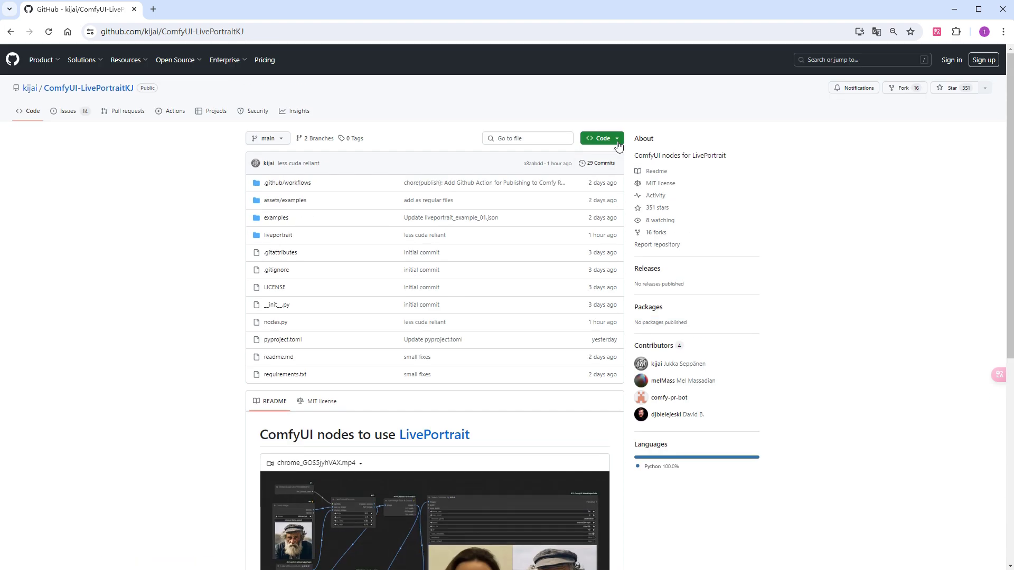
{"action": "left_click", "coordinate": [603, 139]}
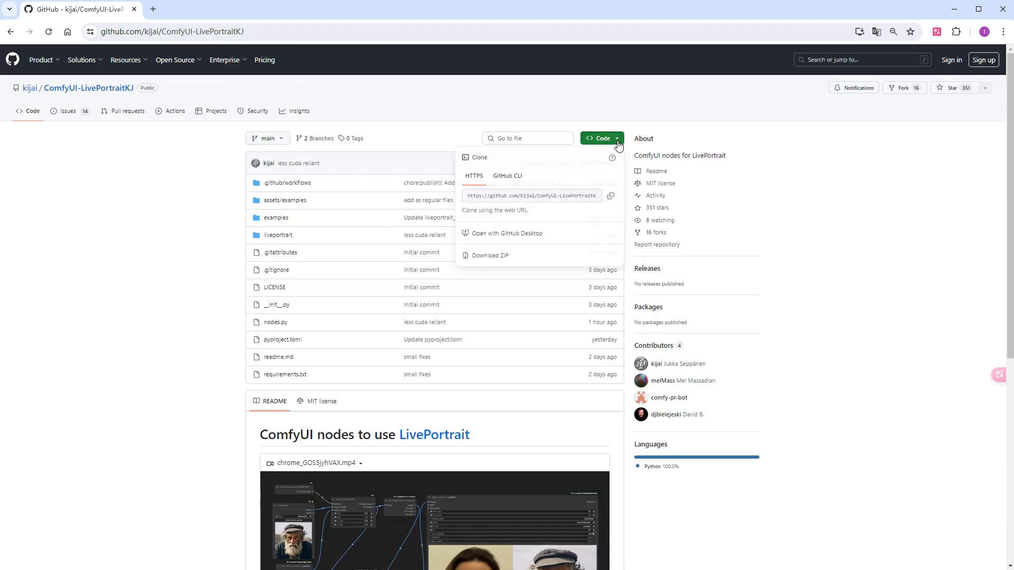
{"action": "left_click", "coordinate": [610, 196]}
Step: In PowerShell at custom_nodes, enter 'git clone' followed by the pasted repository URL
{"action": "left_click", "coordinate": [104, 567]}
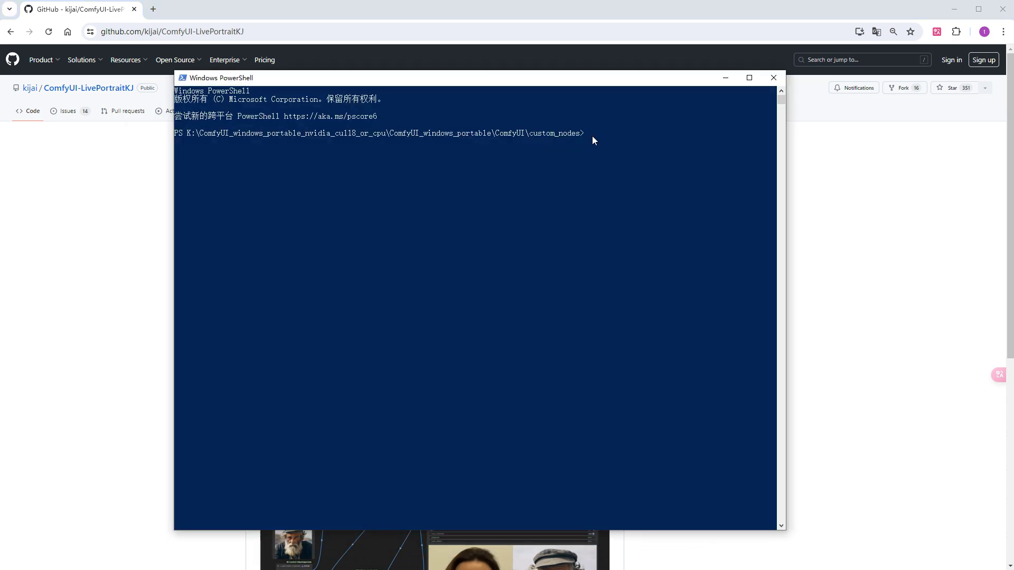
{"action": "type", "text": "git clone"}
{"action": "right_click", "coordinate": [634, 132]}
Step: Run the clone, then drop the LivePortrait workflow image onto the ComfyUI canvas, centred and zoomed in
{"action": "key", "text": "Return"}
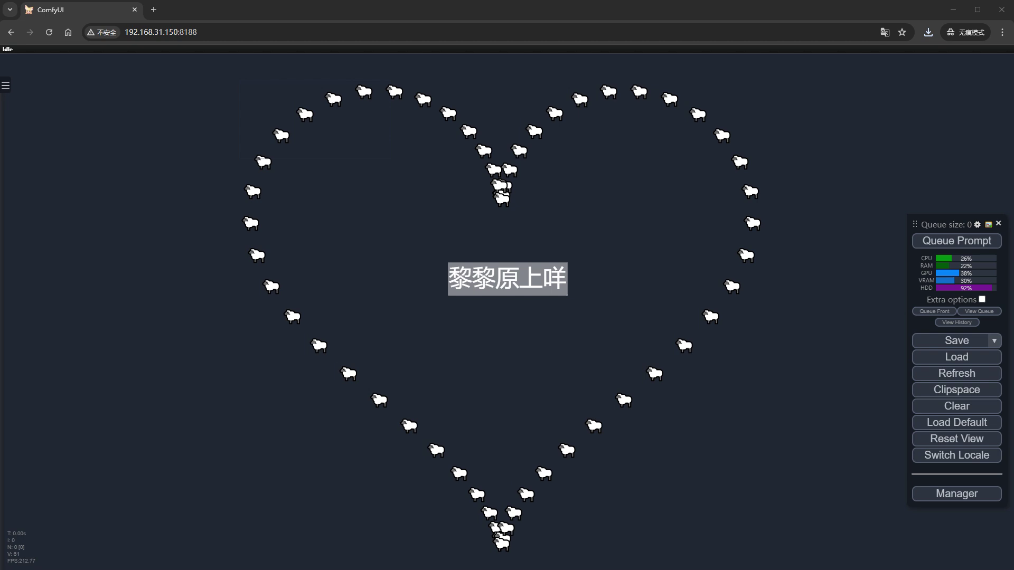
{"action": "left_click_drag", "start_coordinate": [444, 529], "coordinate": [447, 391]}
{"action": "left_click_drag", "start_coordinate": [280, 210], "coordinate": [477, 378]}
{"action": "scroll", "coordinate": [480, 322], "scroll_direction": "up", "scroll_amount": 15}
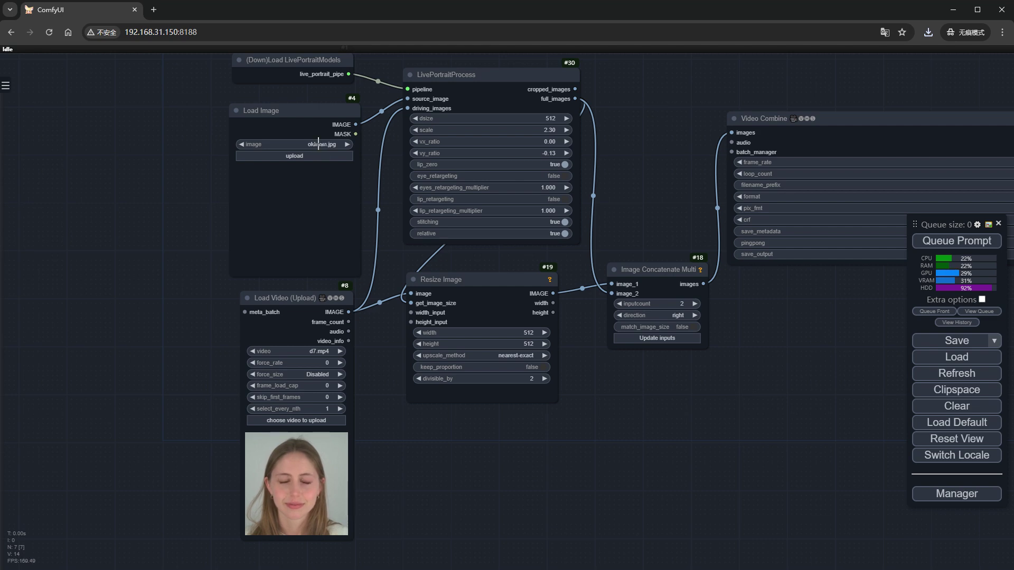
Step: Set Load Image to fac4.png, queue the run, and view the side-by-side Video Combine output
{"action": "left_click", "coordinate": [318, 143]}
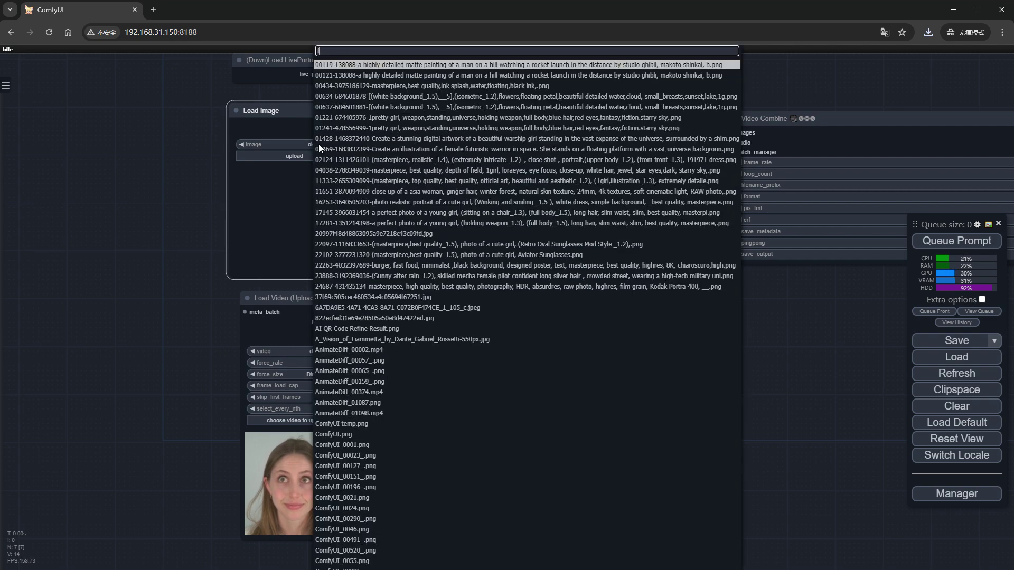
{"action": "type", "text": "fac"}
{"action": "left_click", "coordinate": [441, 201]}
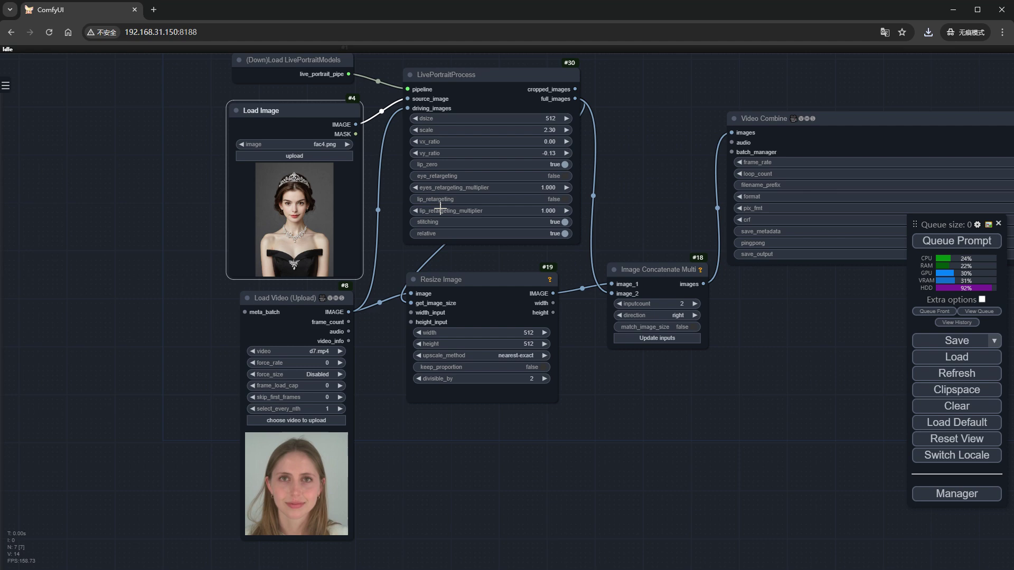
{"action": "left_click", "coordinate": [957, 241]}
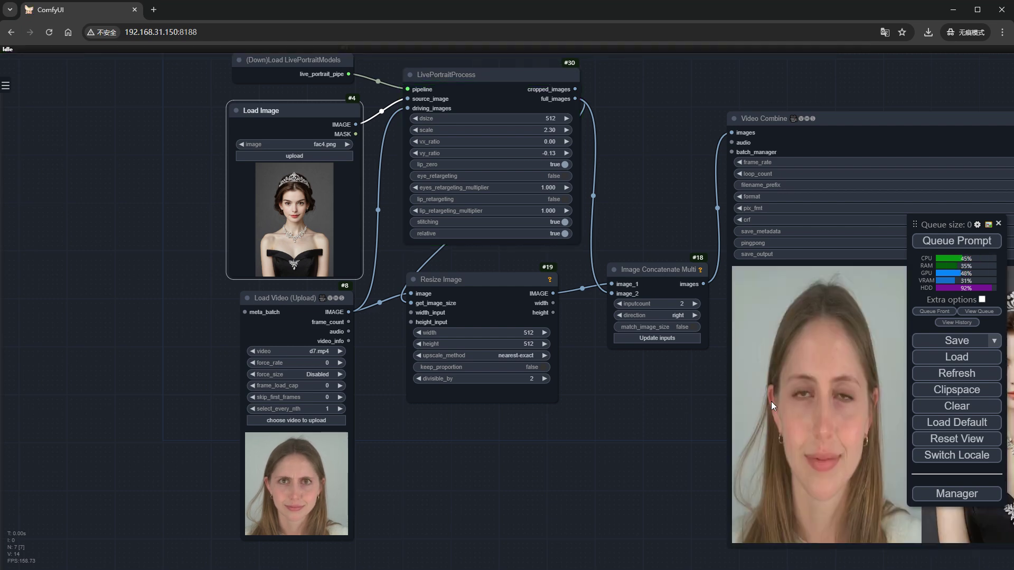
{"action": "left_click_drag", "start_coordinate": [771, 402], "coordinate": [298, 404]}
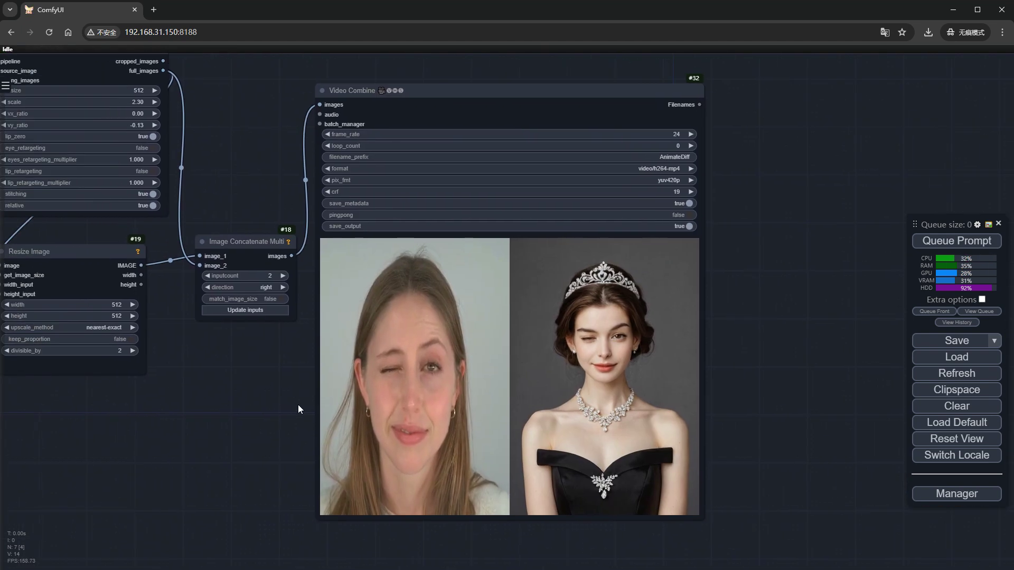
{"action": "scroll", "coordinate": [306, 442], "scroll_direction": "up", "scroll_amount": 3}
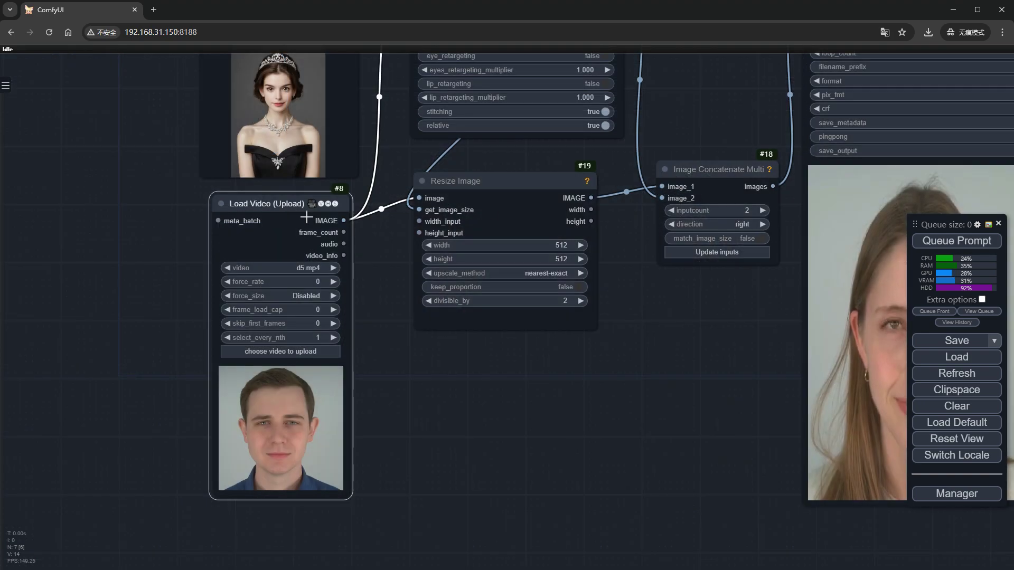
Step: Queue the d5.mp4 run, inspect the Video Combine output up close, then show the source image list
{"action": "left_click", "coordinate": [988, 243]}
{"action": "scroll", "coordinate": [683, 367], "scroll_direction": "down", "scroll_amount": 3}
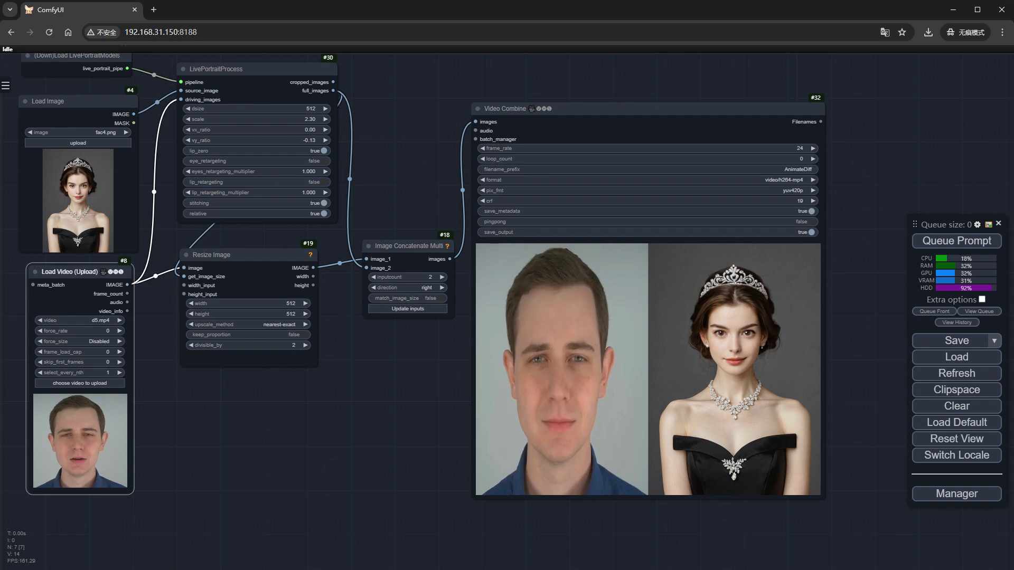
{"action": "scroll", "coordinate": [751, 272], "scroll_direction": "up", "scroll_amount": 8}
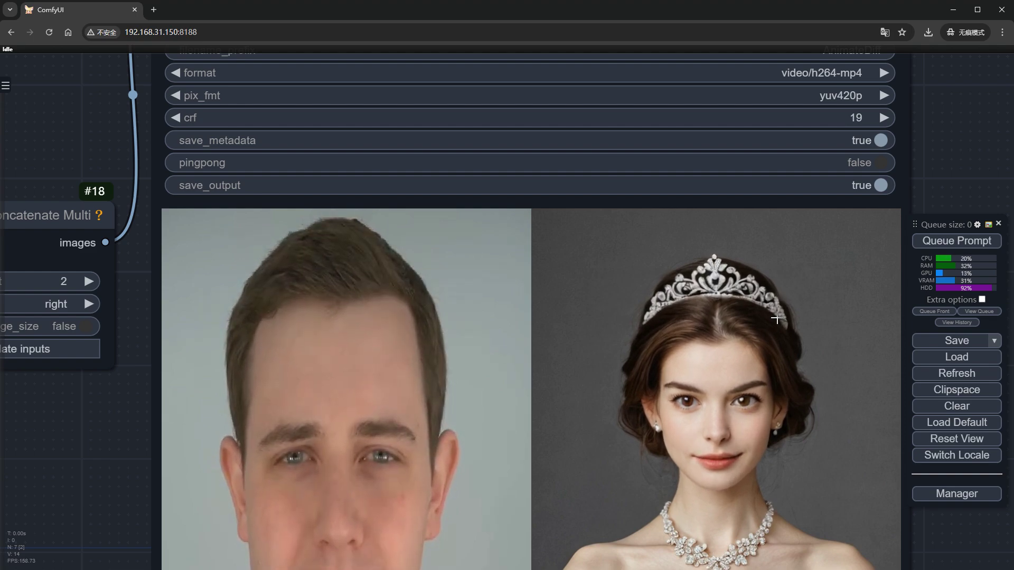
{"action": "scroll", "coordinate": [775, 319], "scroll_direction": "down", "scroll_amount": 5}
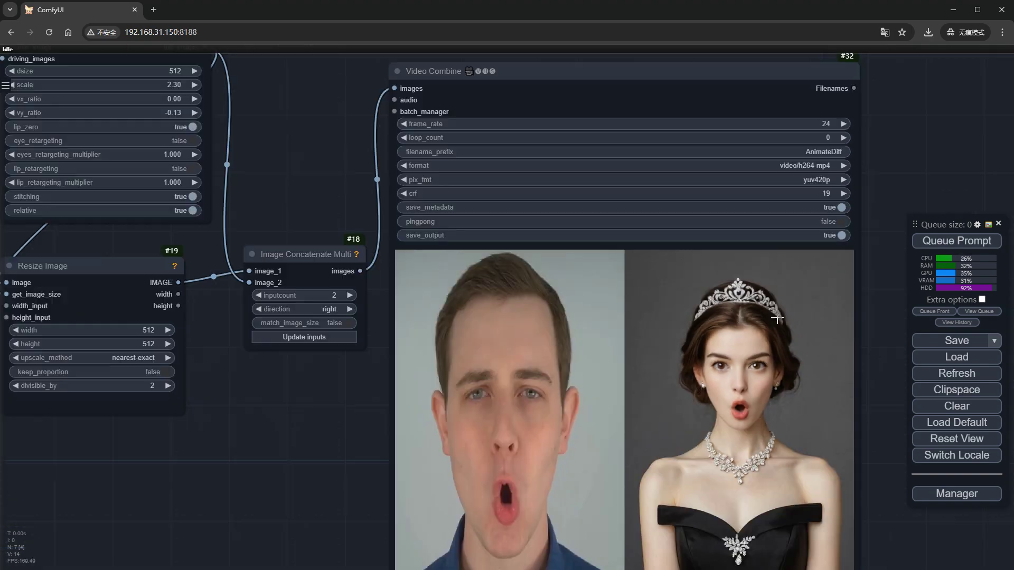
{"action": "scroll", "coordinate": [775, 319], "scroll_direction": "down", "scroll_amount": 2}
{"action": "left_click_drag", "start_coordinate": [395, 428], "coordinate": [471, 437]}
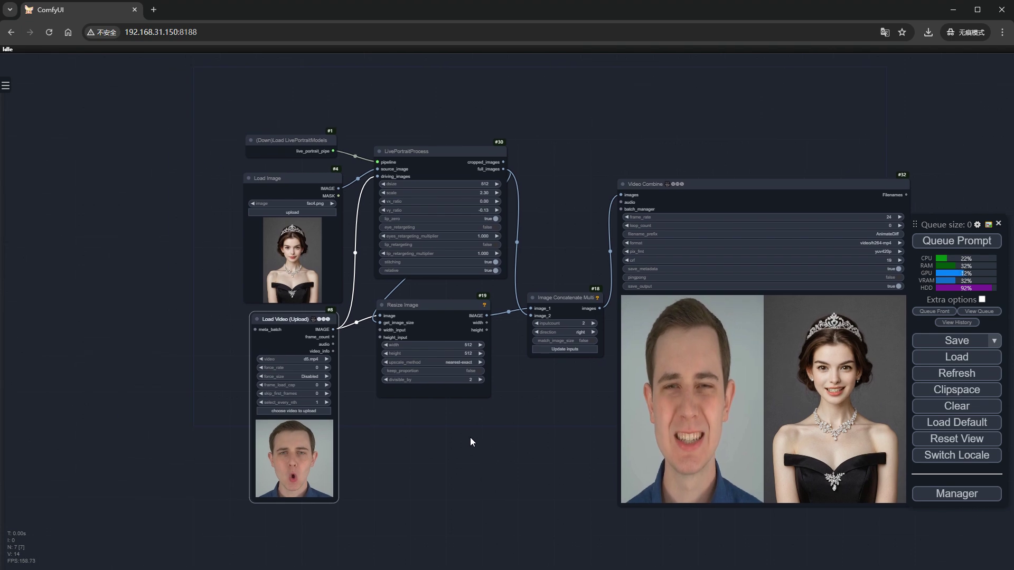
{"action": "left_click", "coordinate": [314, 204]}
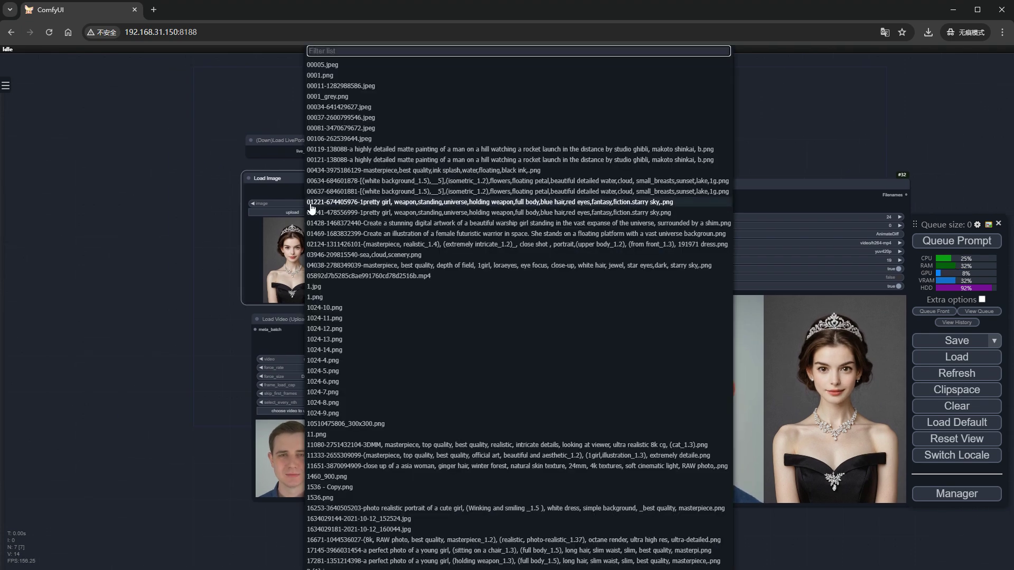
Step: Choose 0001.png as the source image, queue with Ctrl+Enter, and zoom into the Video Combine preview
{"action": "left_click", "coordinate": [320, 75]}
{"action": "key", "text": "ctrl+Return"}
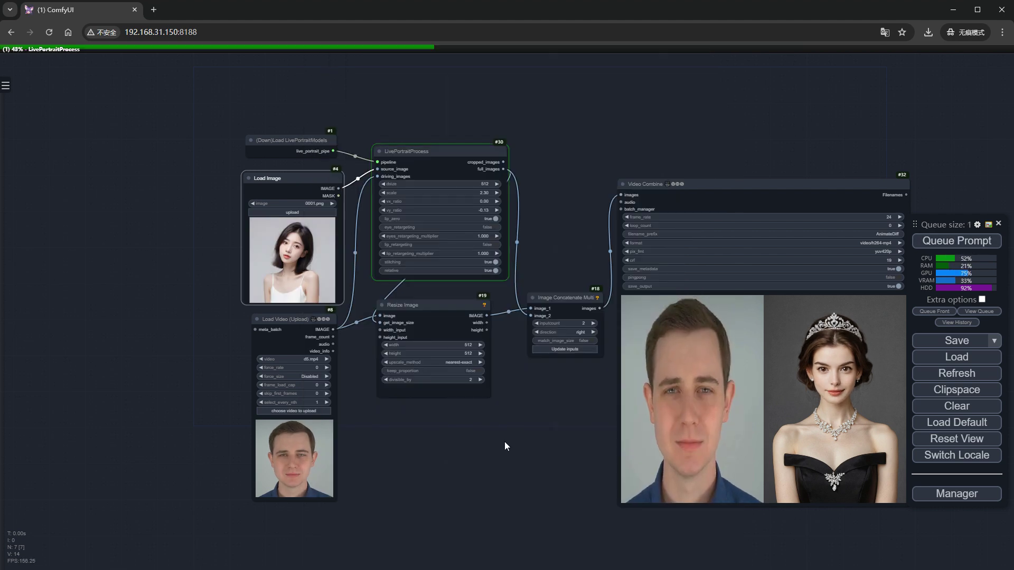
{"action": "scroll", "coordinate": [869, 370], "scroll_direction": "up", "scroll_amount": 5}
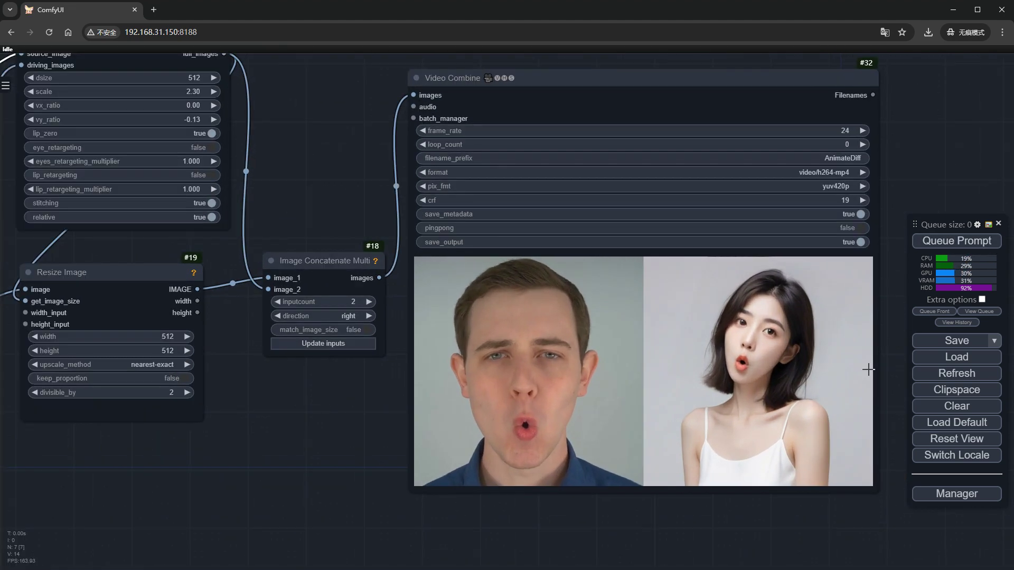
{"action": "scroll", "coordinate": [869, 369], "scroll_direction": "up", "scroll_amount": 1}
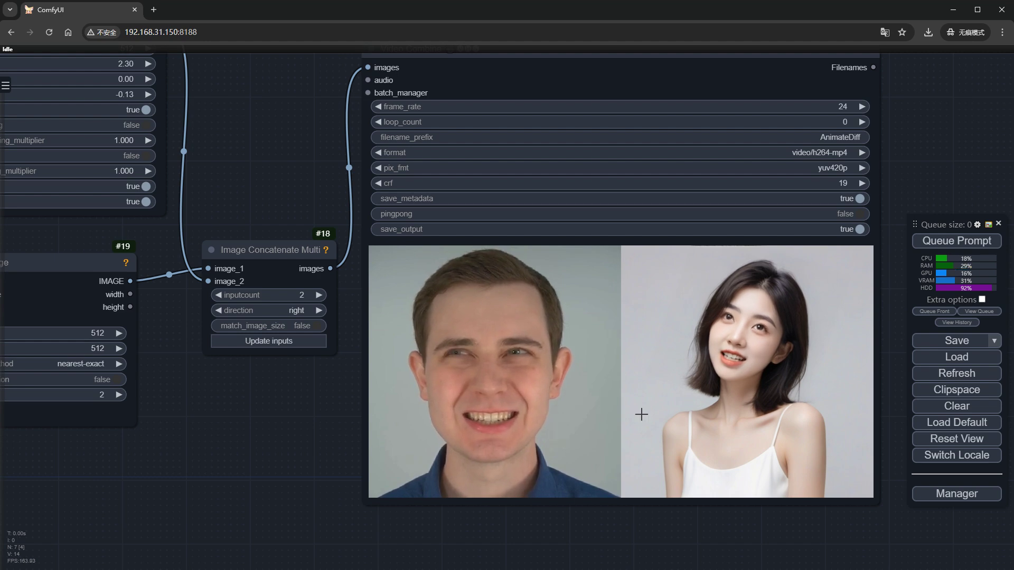